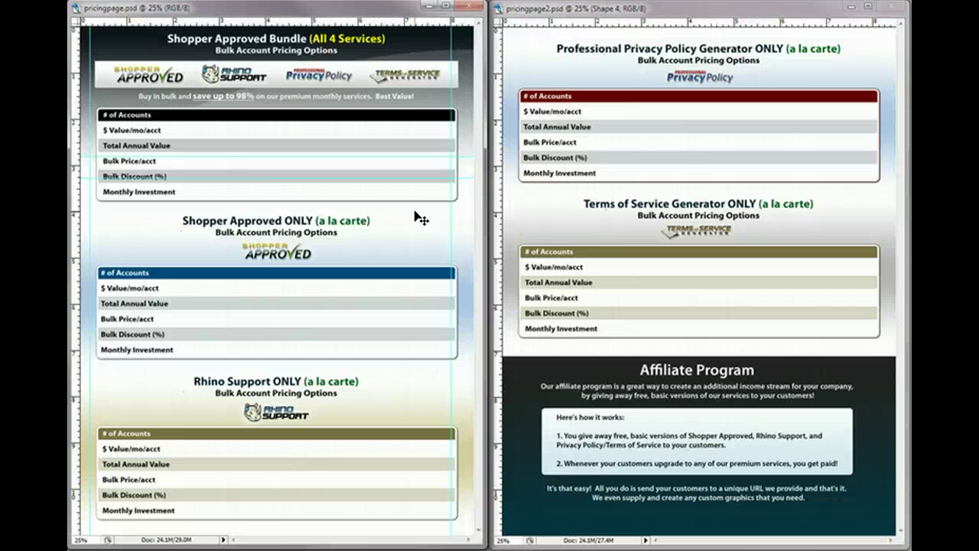
# Drag the pricingpage.psd and pricingpage2.psd designs into a side-by-side view.
pyautogui.moveTo(417, 215); pyautogui.dragTo(472, 227)
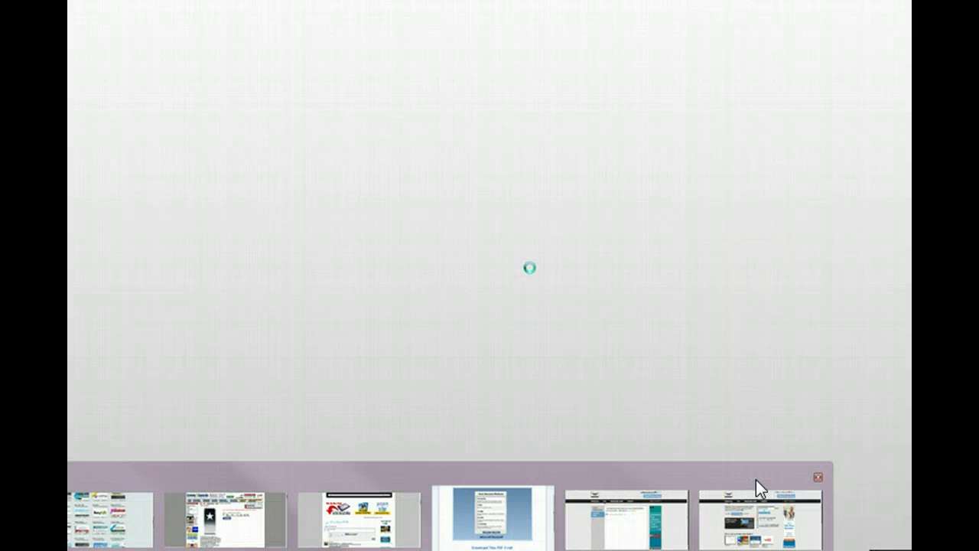
# Restore the Screencast-O-Matic window and open SA Pricing Changes in preview.
pyautogui.click(756, 482)
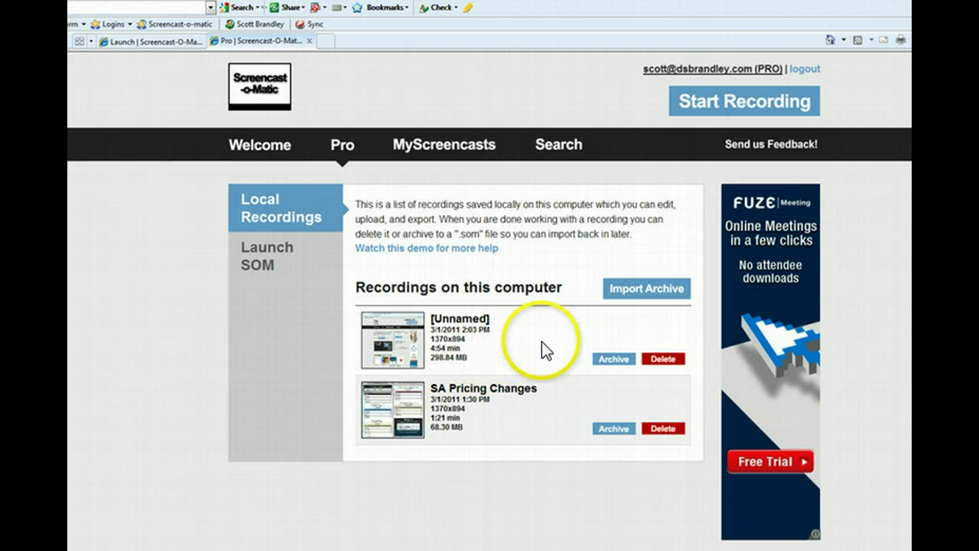
pyautogui.click(400, 423)
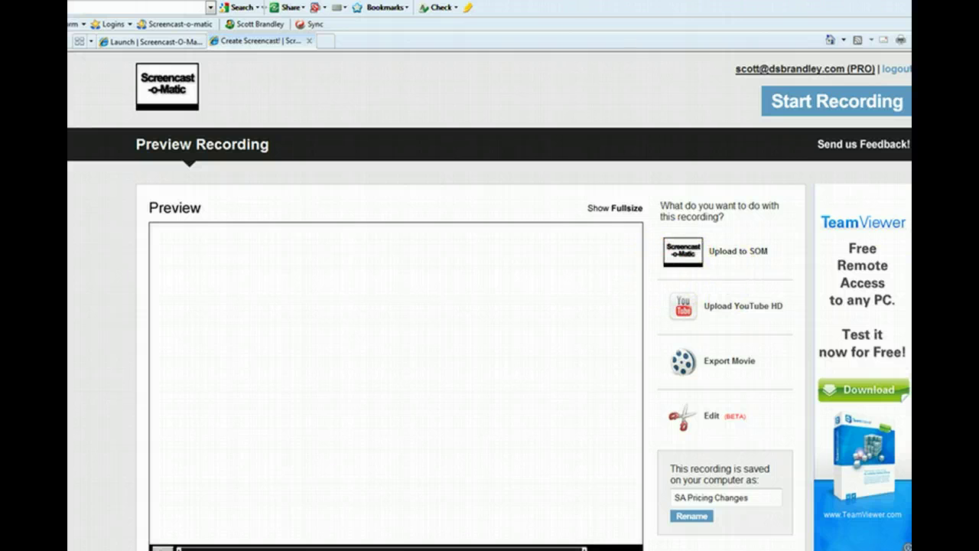
pyautogui.scroll(-2, 490, 306)
pyautogui.scroll(-1, 489, 306)
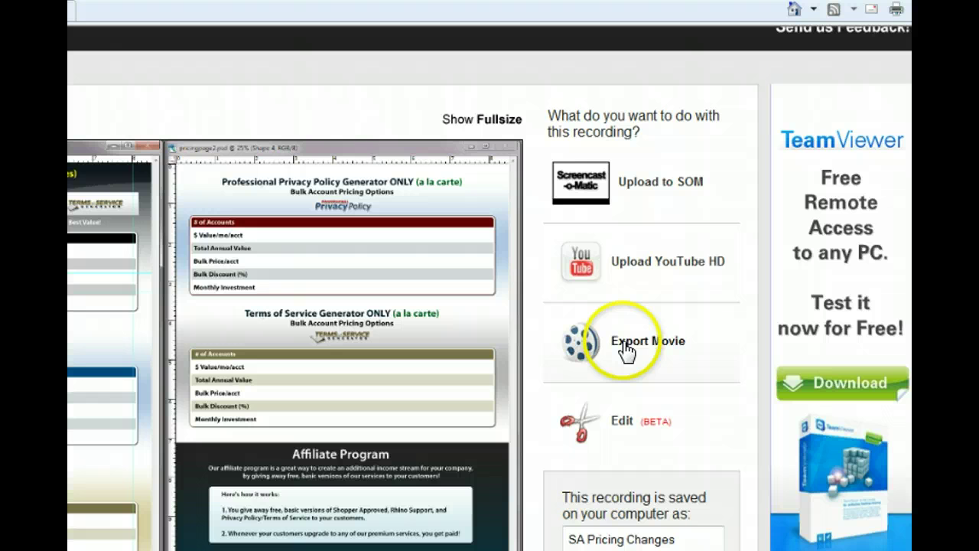
# Choose Export Movie for the SA Pricing Changes recording.
pyautogui.click(649, 337)
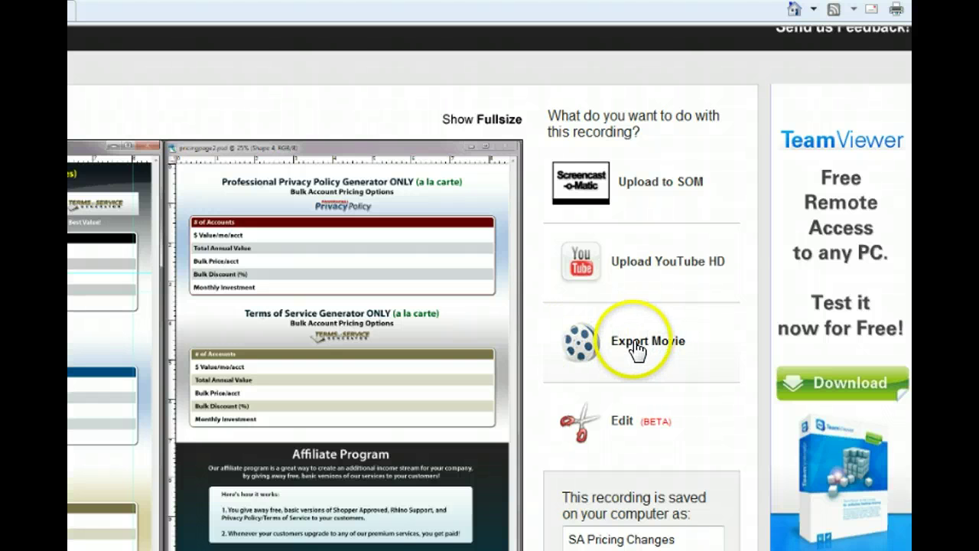
pyautogui.click(637, 348)
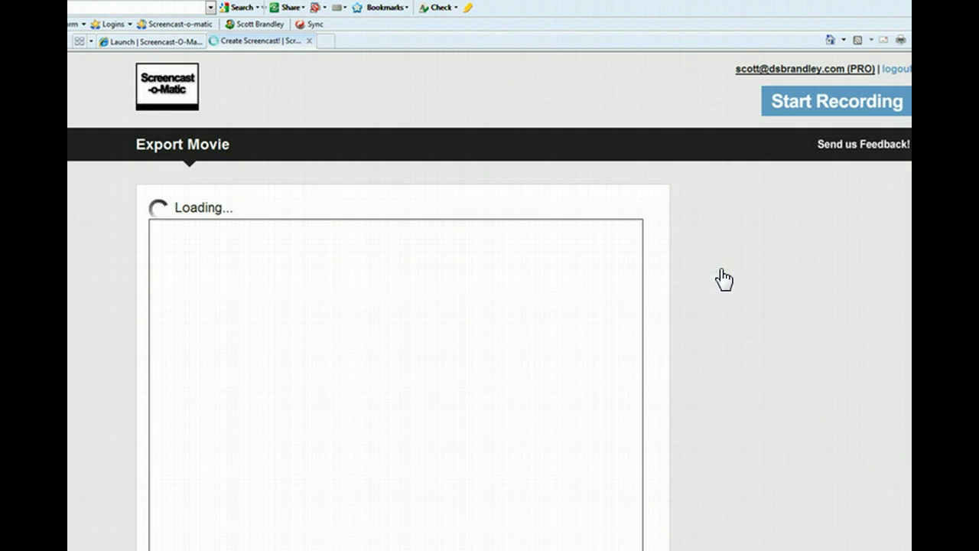
pyautogui.click(760, 327)
# Keep Quicktime (MP4) as the export type on the Export Movie page.
pyautogui.click(635, 282)
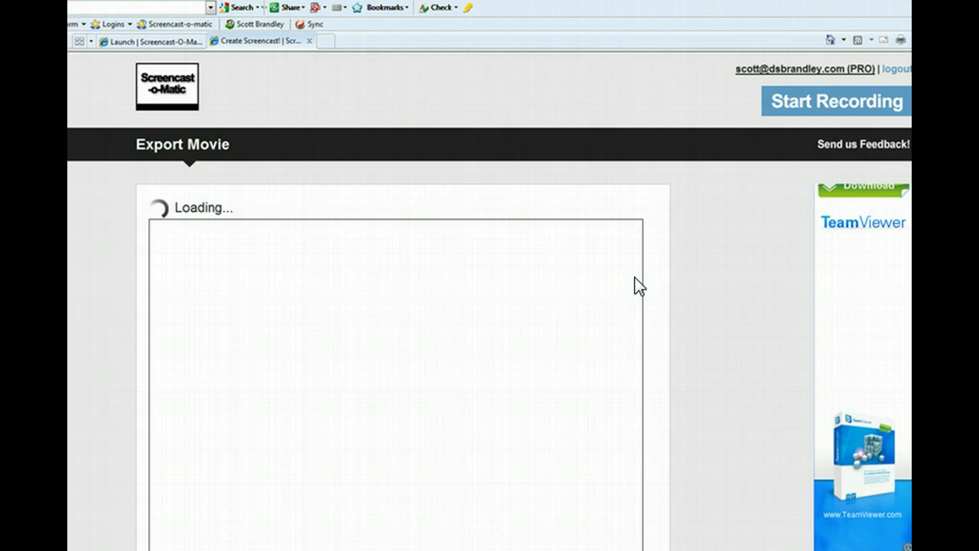
pyautogui.click(648, 282)
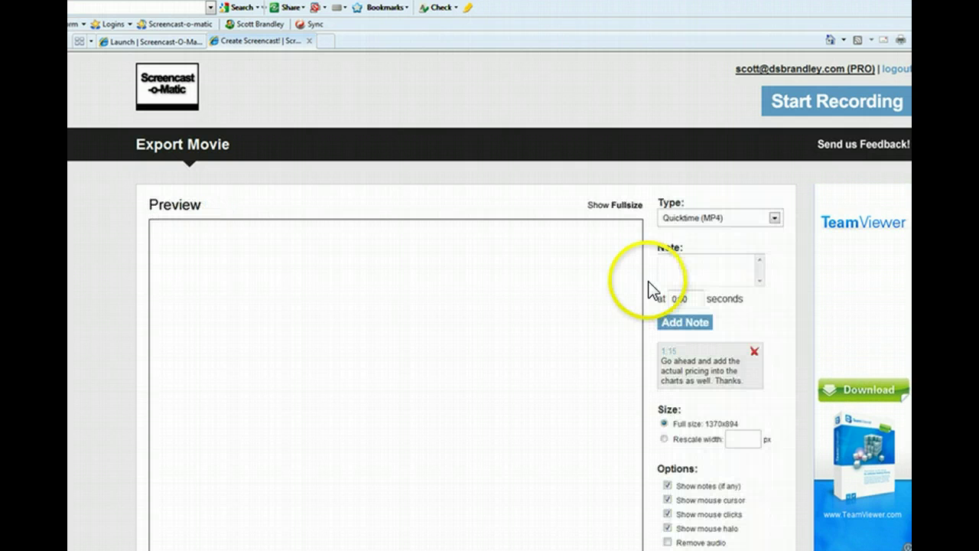
pyautogui.click(775, 218)
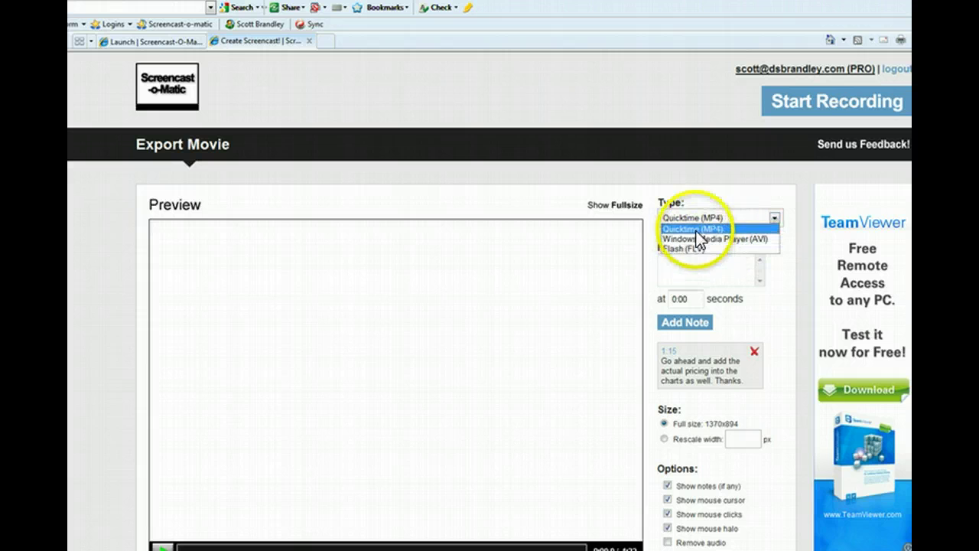
pyautogui.click(788, 245)
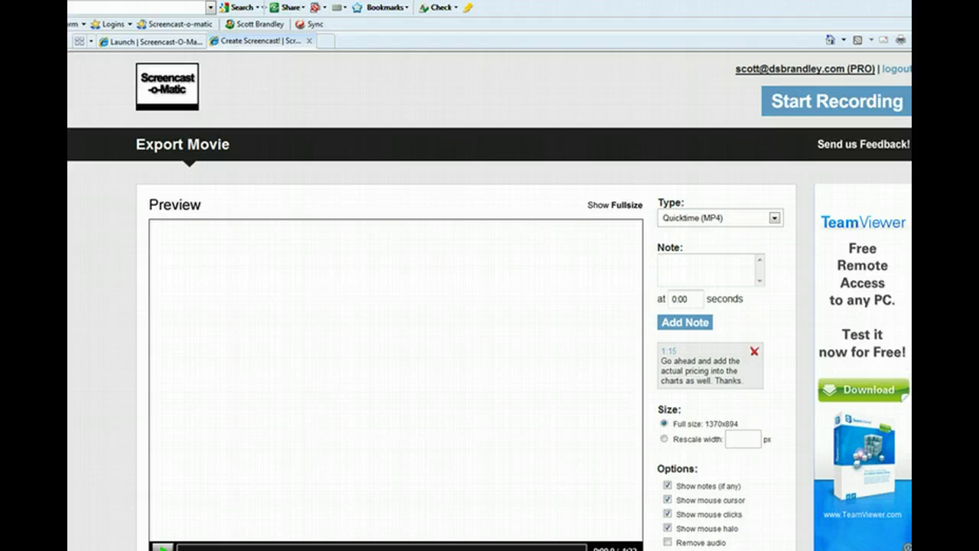
pyautogui.scroll(-2, 489, 306)
pyautogui.scroll(-1, 490, 306)
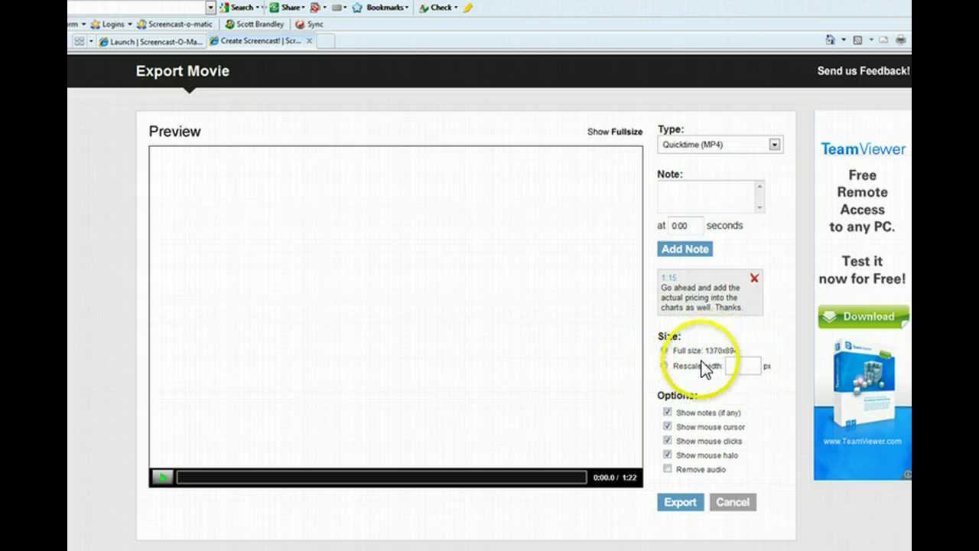
# Enable the mouse cursor, clicks and halo options, then cancel the export.
pyautogui.click(667, 426)
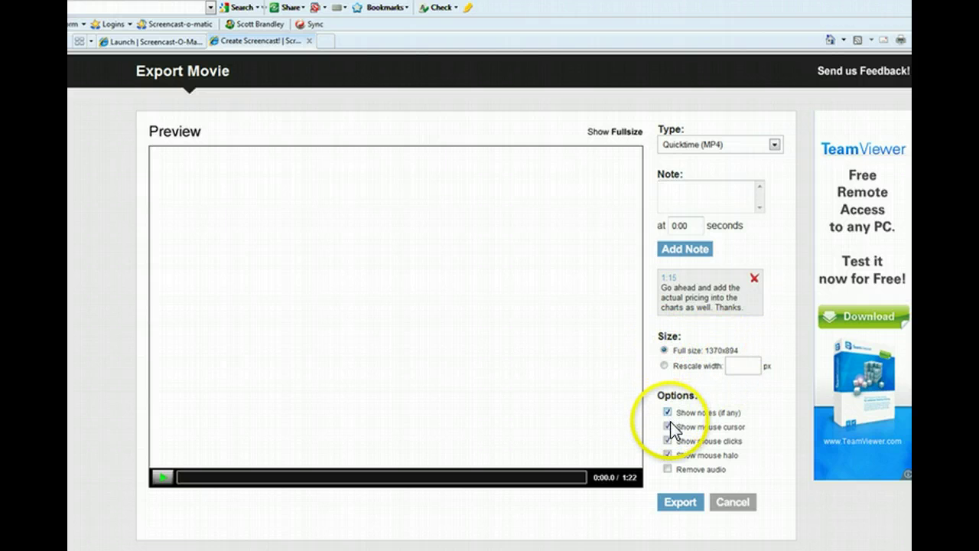
pyautogui.click(667, 442)
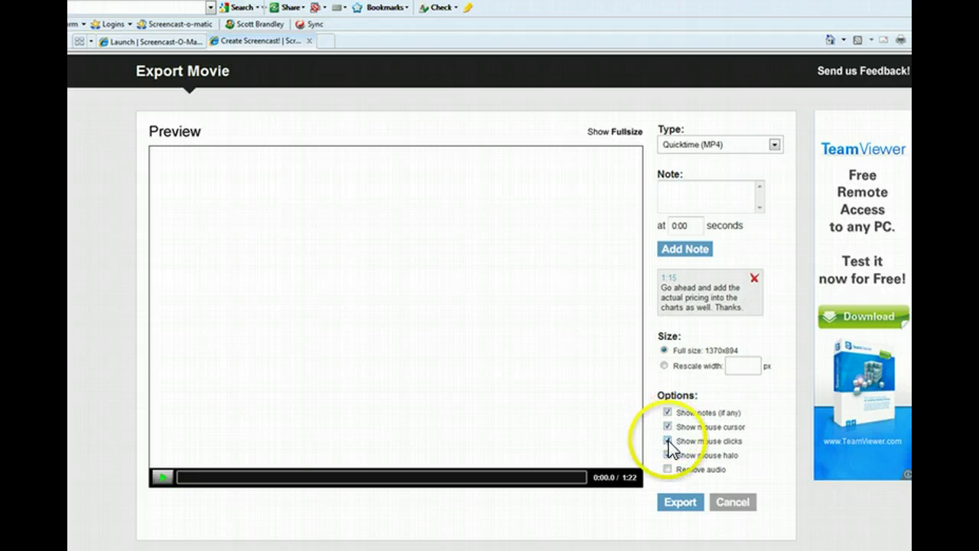
pyautogui.click(667, 455)
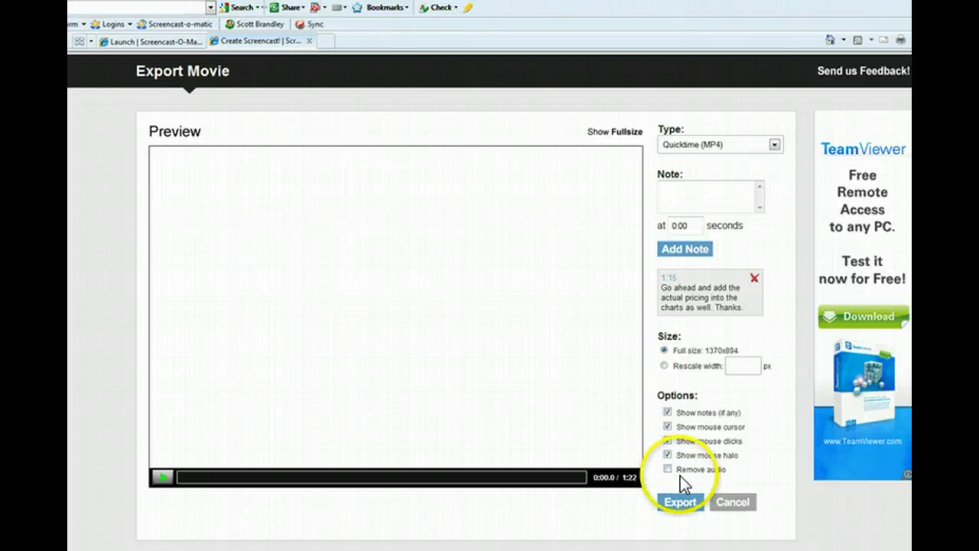
pyautogui.click(742, 504)
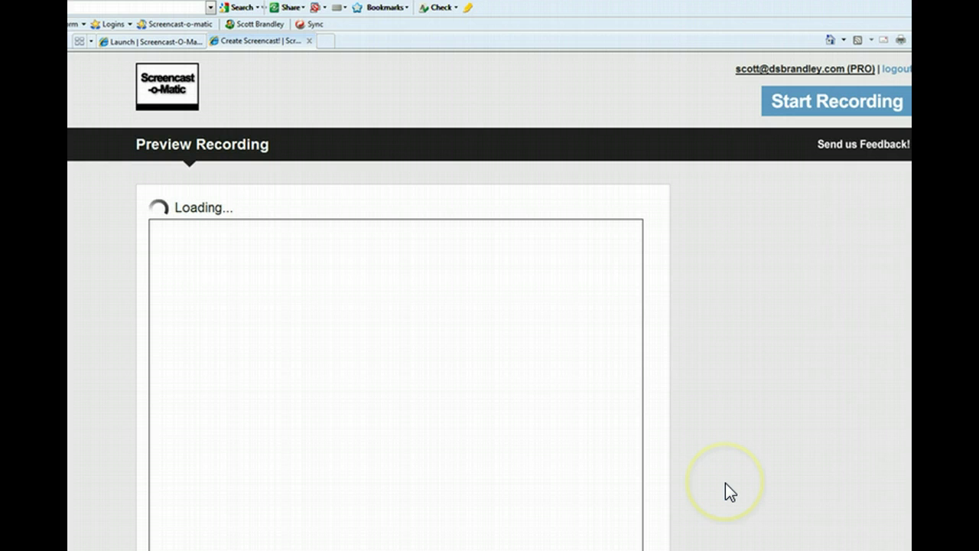
# Select Edit (BETA) once the SA Pricing Changes preview has loaded.
pyautogui.click(661, 346)
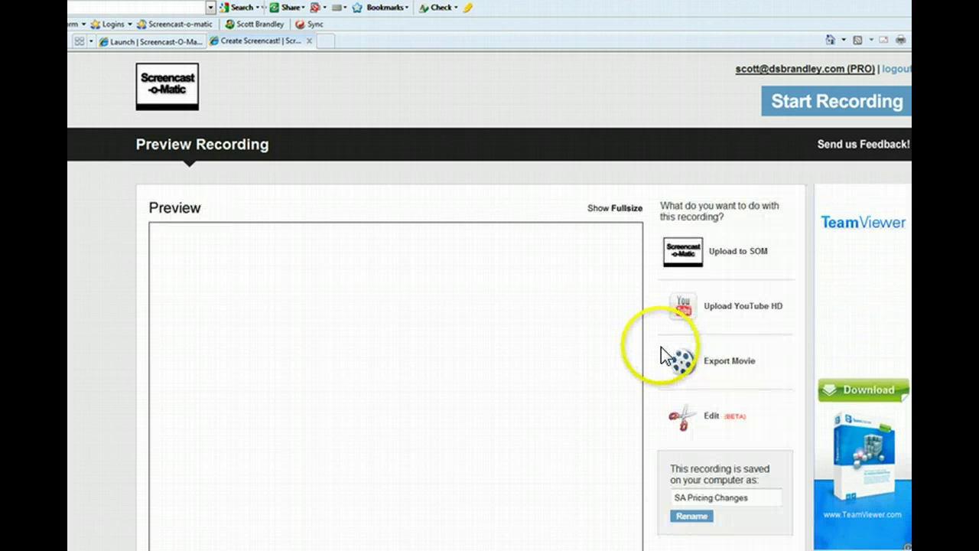
pyautogui.click(722, 423)
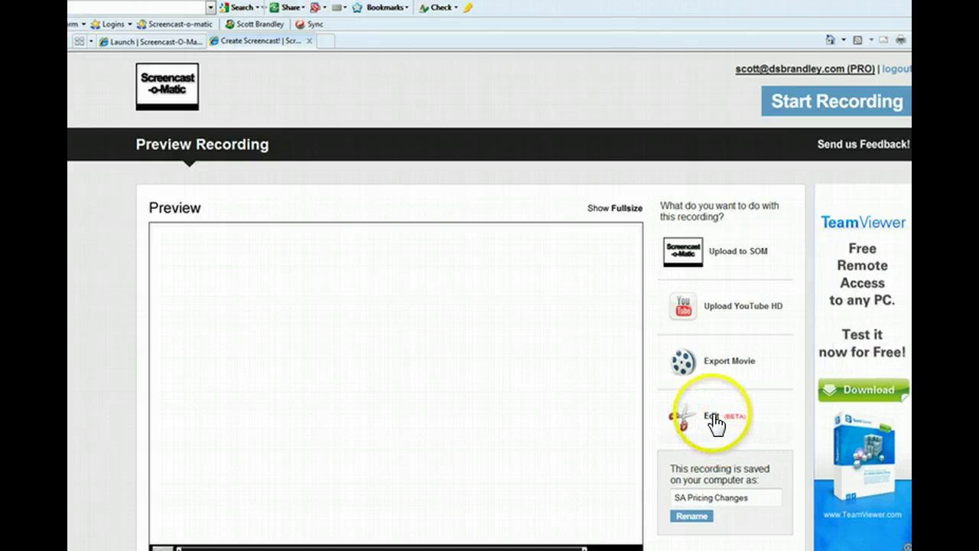
pyautogui.click(690, 425)
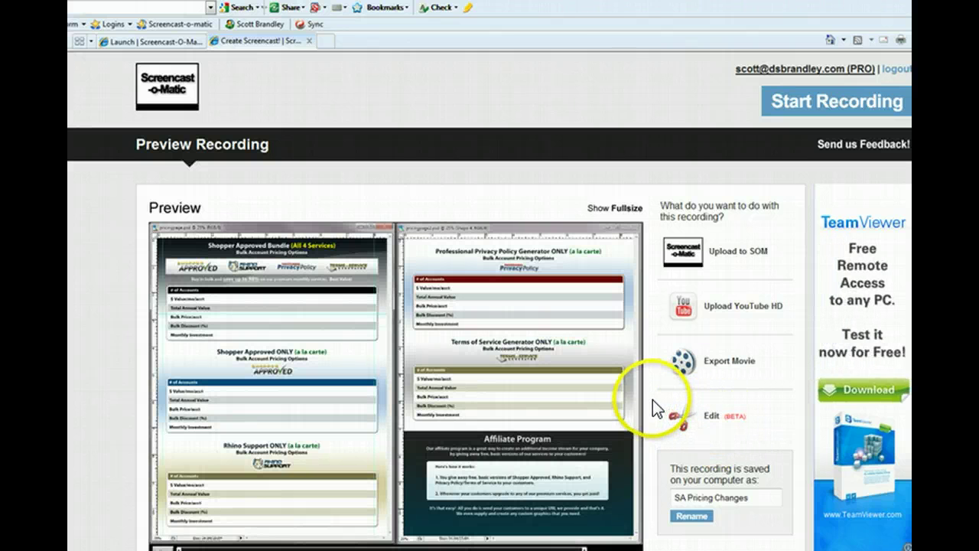